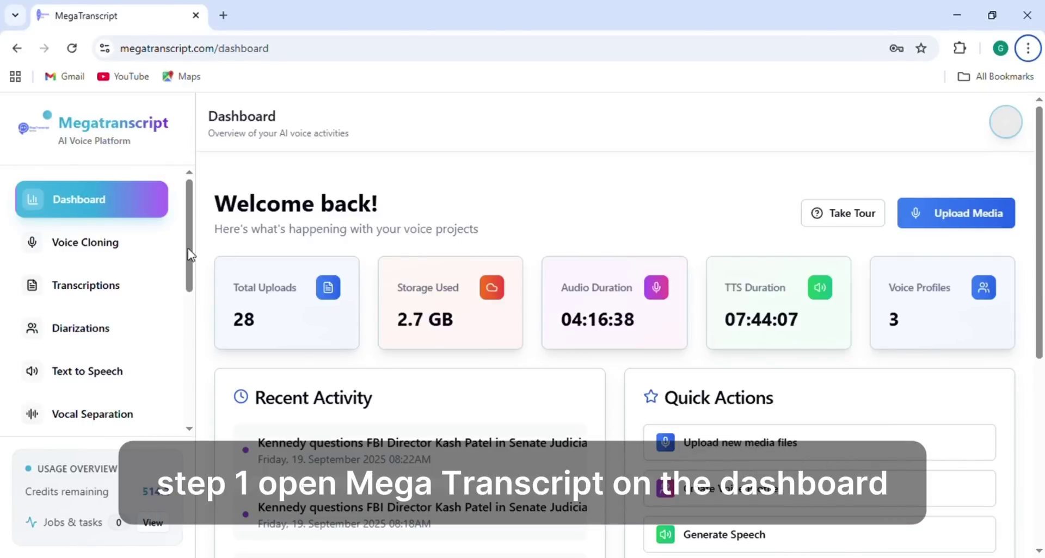
- Open the Voice Cloning page showing the three existing voice profiles
{"action": "left_click", "coordinate": [155, 250]}
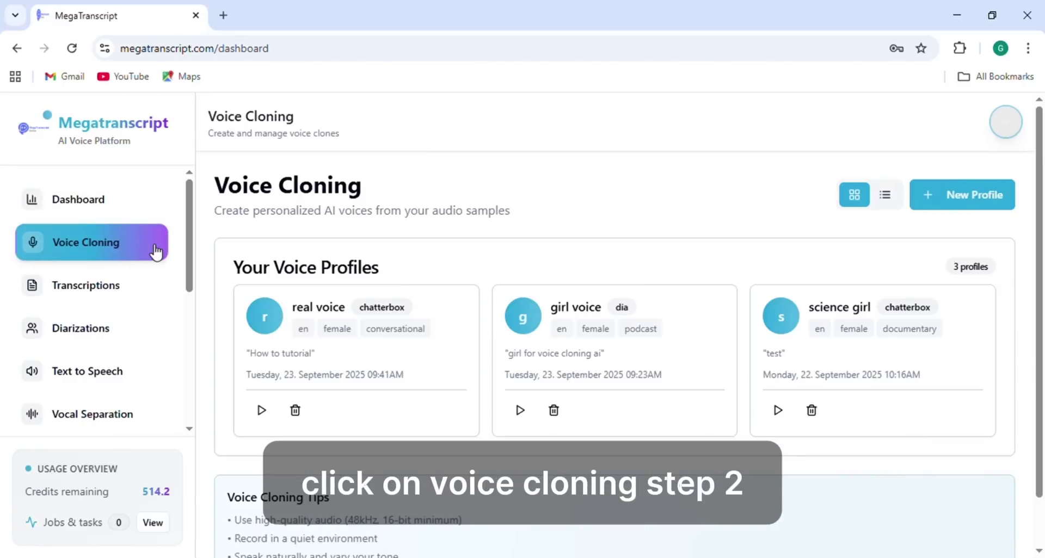
- Start a new voice profile named 'queen' with English as its language
{"action": "left_click", "coordinate": [934, 204]}
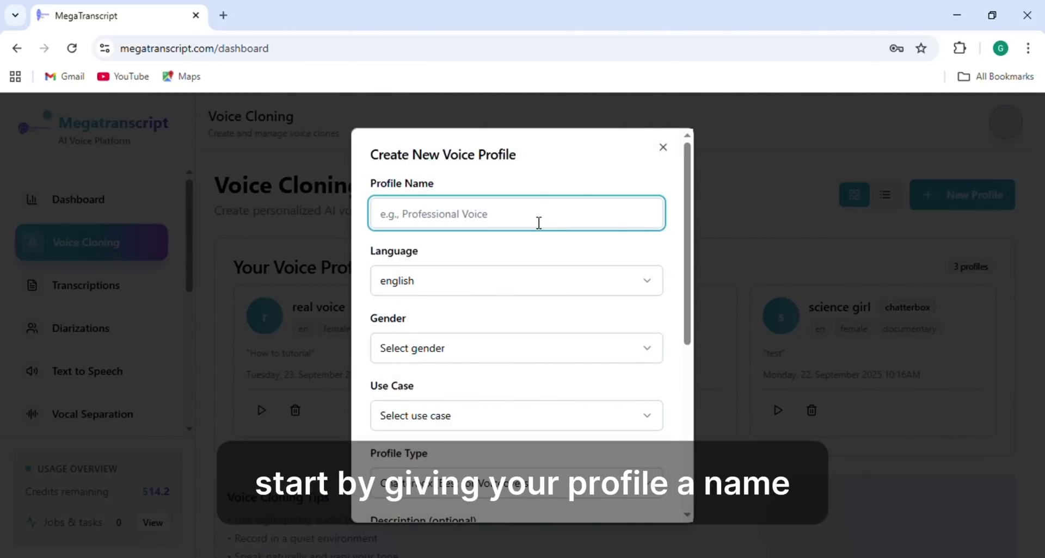
{"action": "type", "text": "q"}
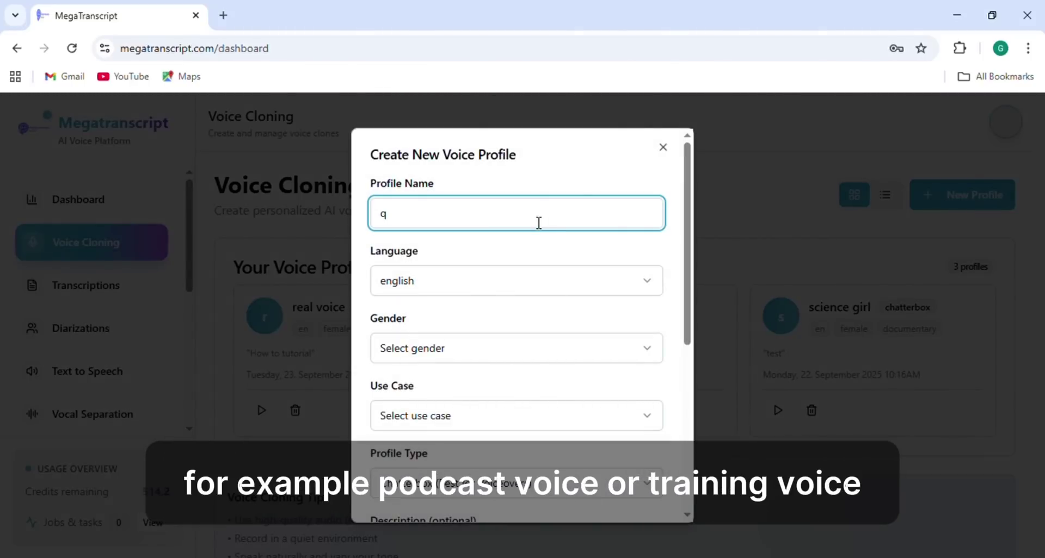
{"action": "type", "text": "ueen"}
{"action": "left_click", "coordinate": [494, 290]}
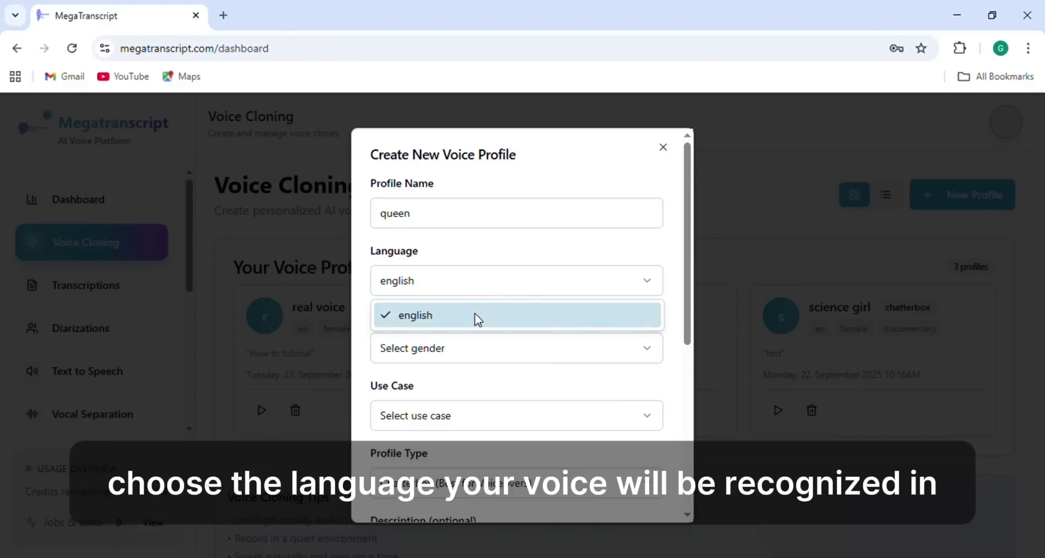
{"action": "left_click", "coordinate": [477, 316]}
- Set the profile gender to Female, use case to audiobook, and type to Chatterbox
{"action": "left_click", "coordinate": [458, 358]}
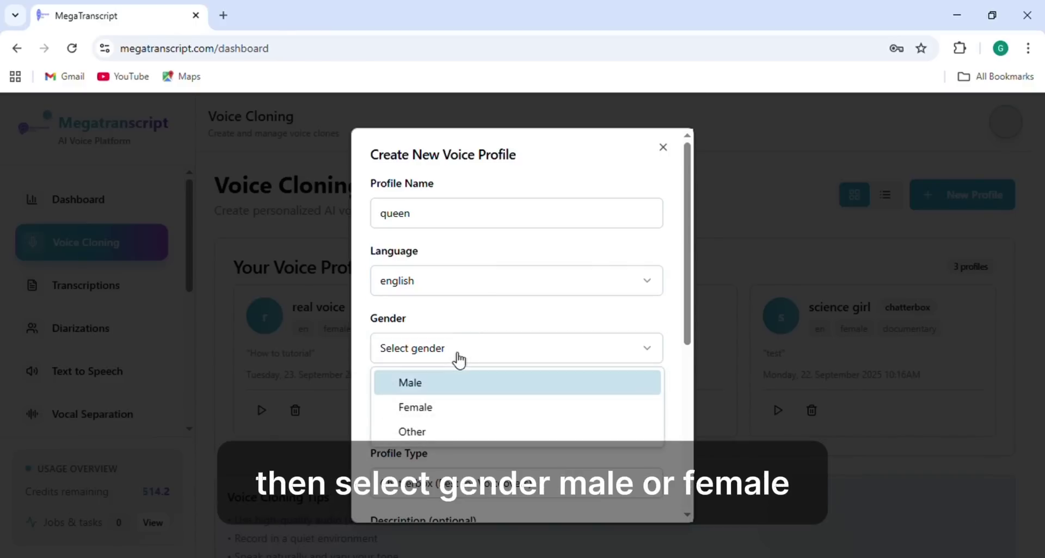
{"action": "left_click", "coordinate": [422, 413]}
{"action": "left_click", "coordinate": [421, 419]}
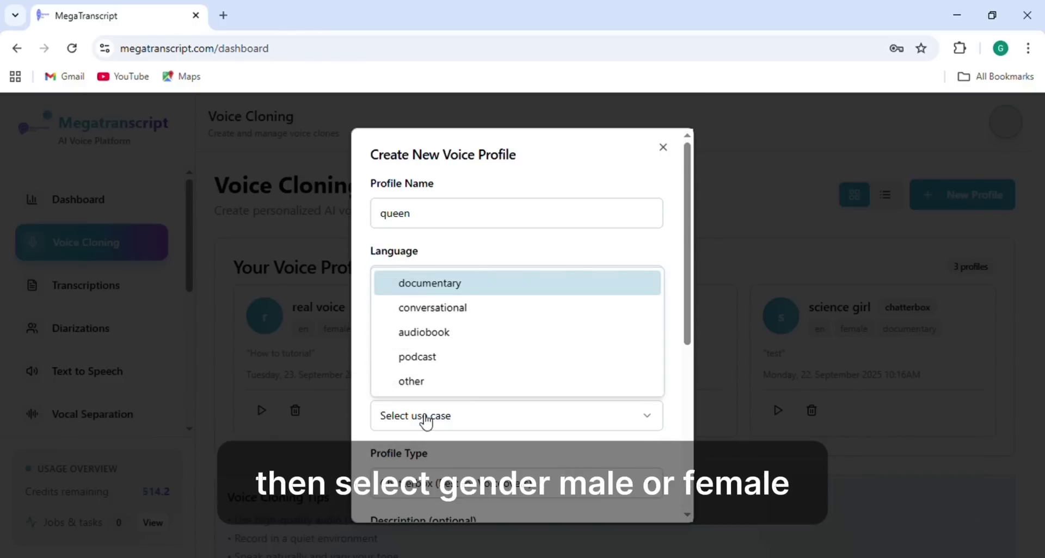
{"action": "left_click", "coordinate": [433, 336]}
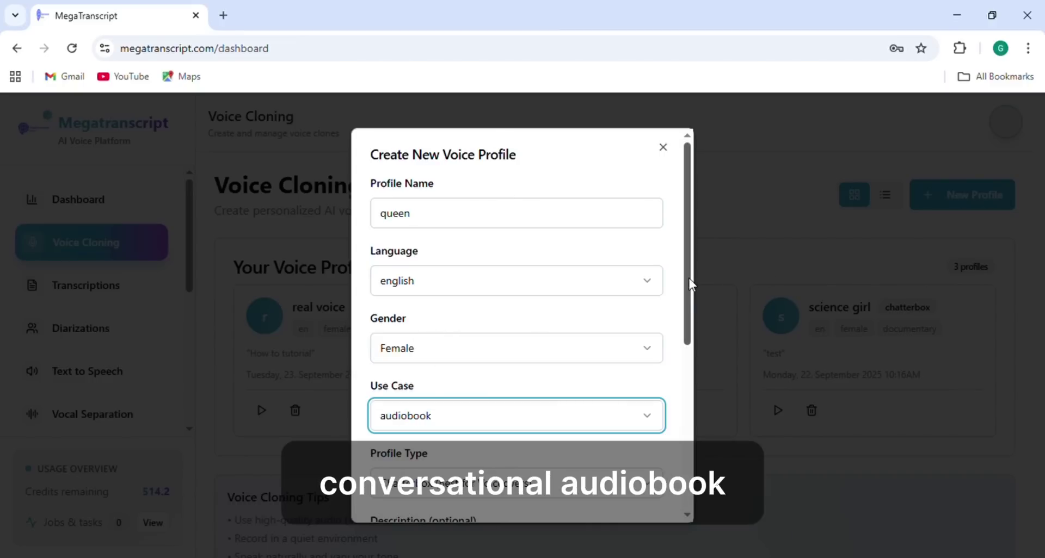
{"action": "left_click_drag", "start_coordinate": [689, 279], "coordinate": [684, 364]}
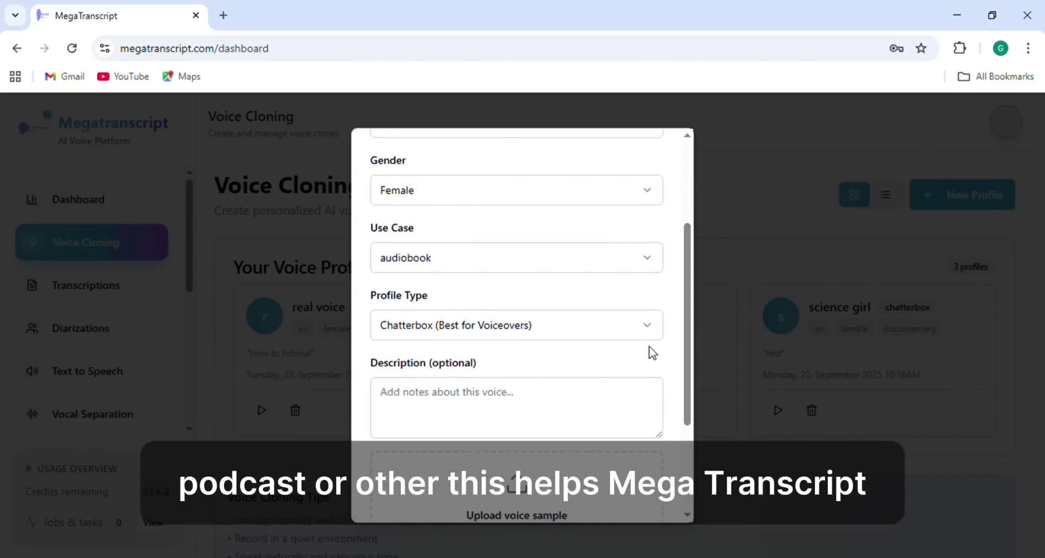
{"action": "left_click", "coordinate": [631, 326]}
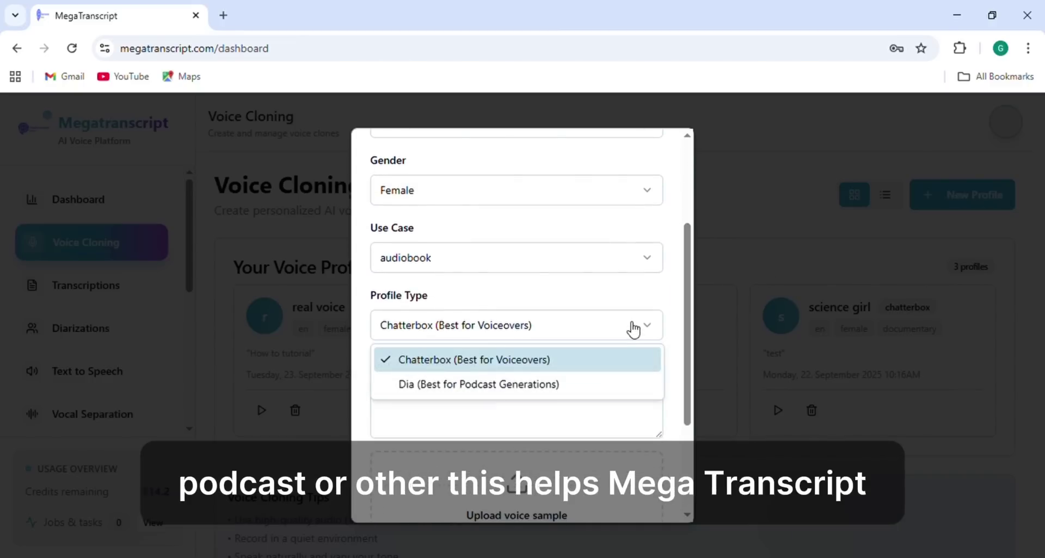
{"action": "left_click", "coordinate": [588, 362]}
- Describe the queen profile as 'science voice cloning'
{"action": "left_click", "coordinate": [560, 405]}
{"action": "type", "text": "science voice cloning"}
{"action": "left_click_drag", "start_coordinate": [687, 342], "coordinate": [687, 431]}
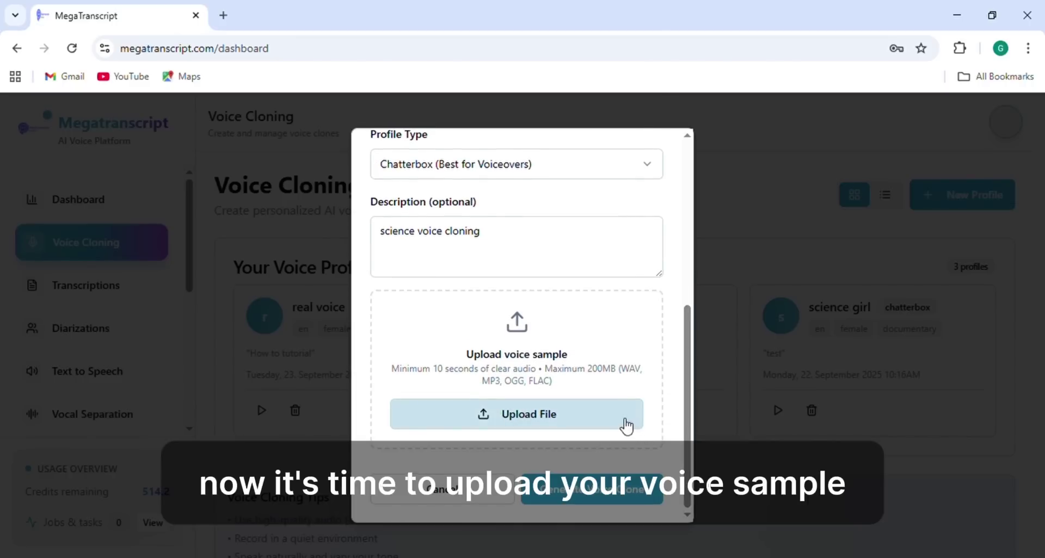
- Upload sciencegirl1.vocals.wav as the sample and generate the queen voice clone
{"action": "left_click", "coordinate": [625, 420]}
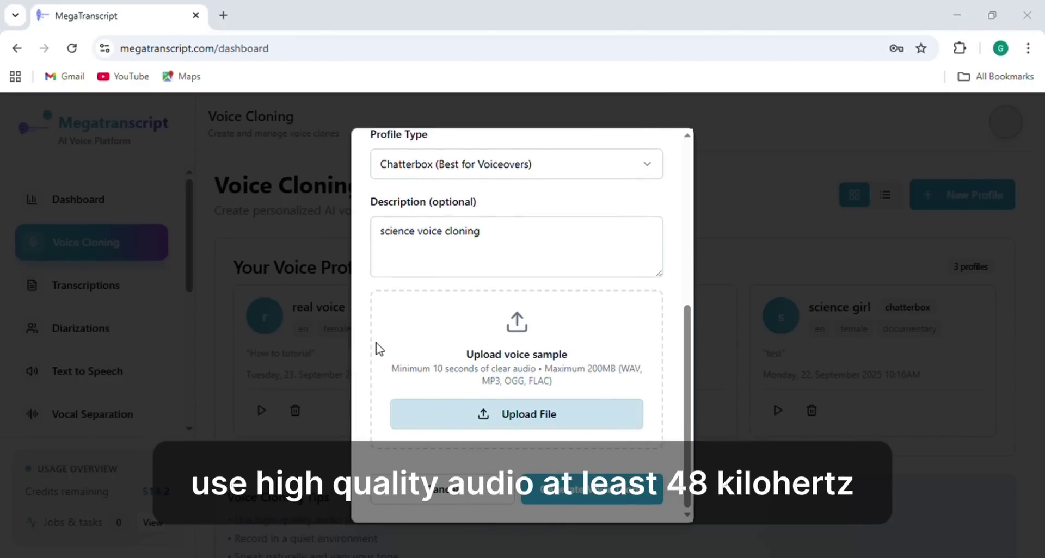
{"action": "key", "text": "Return"}
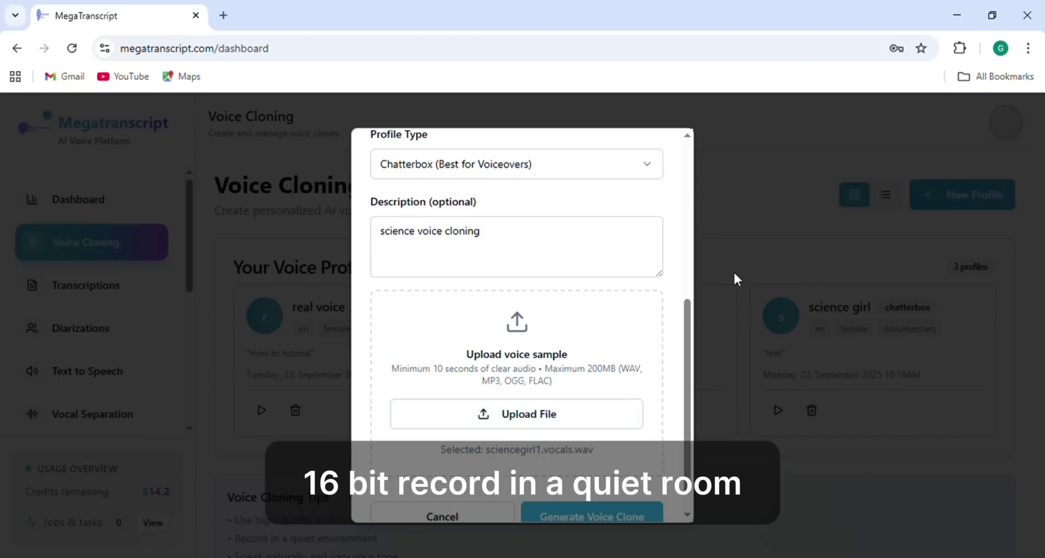
{"action": "scroll", "coordinate": [686, 392], "scroll_direction": "down", "scroll_amount": 1}
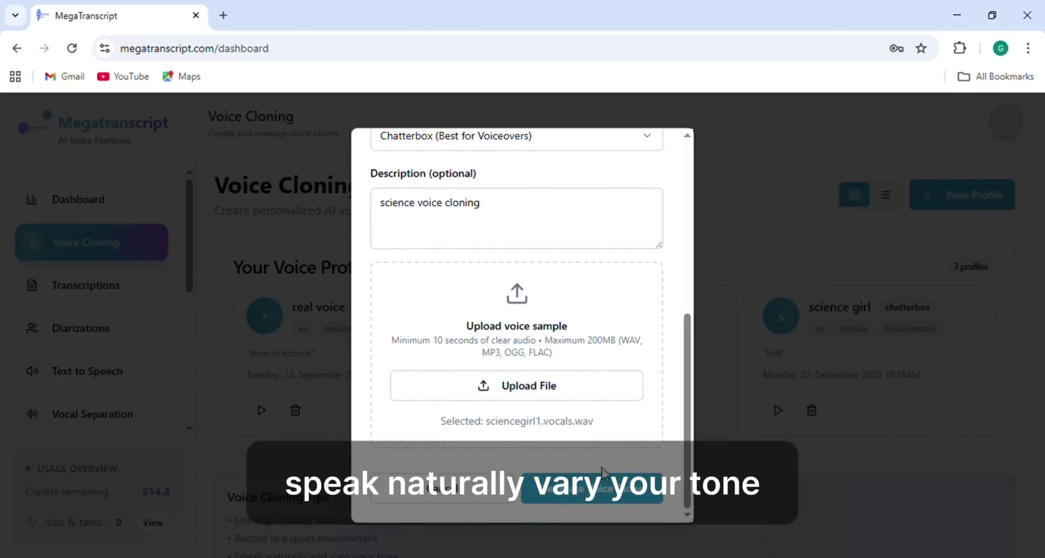
{"action": "left_click", "coordinate": [594, 491]}
{"action": "scroll", "coordinate": [687, 461], "scroll_direction": "down", "scroll_amount": 1}
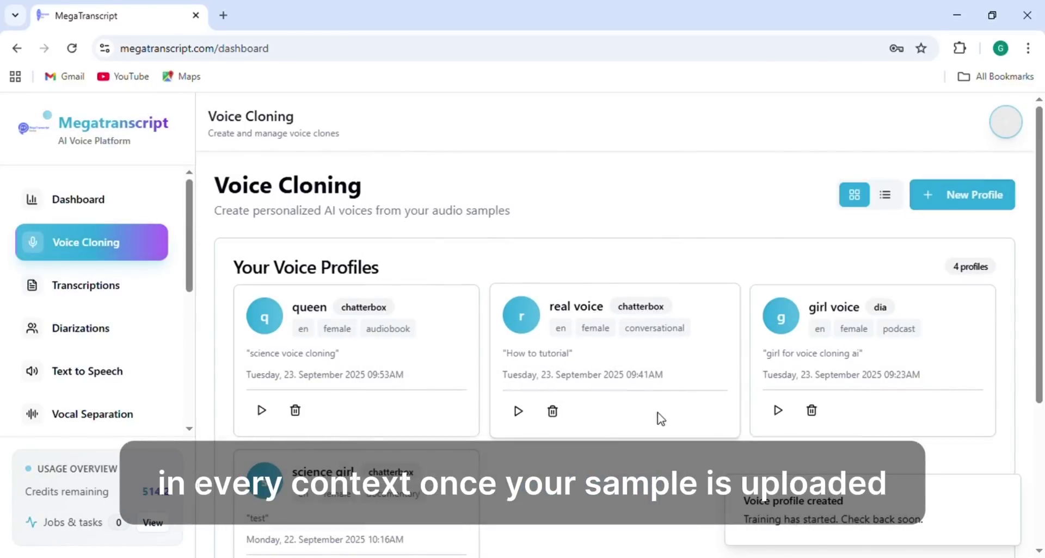
- Play the voice sample from the queen profile card
{"action": "left_click", "coordinate": [263, 417]}
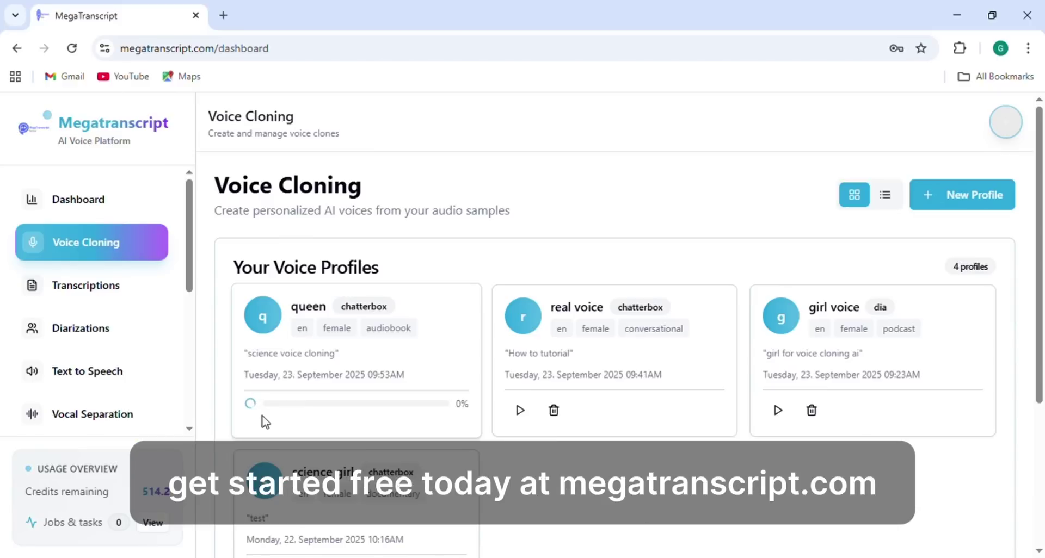
- Play the queen sample partway, pause and close the preview, then go to Text to Speech
{"action": "left_click", "coordinate": [261, 411]}
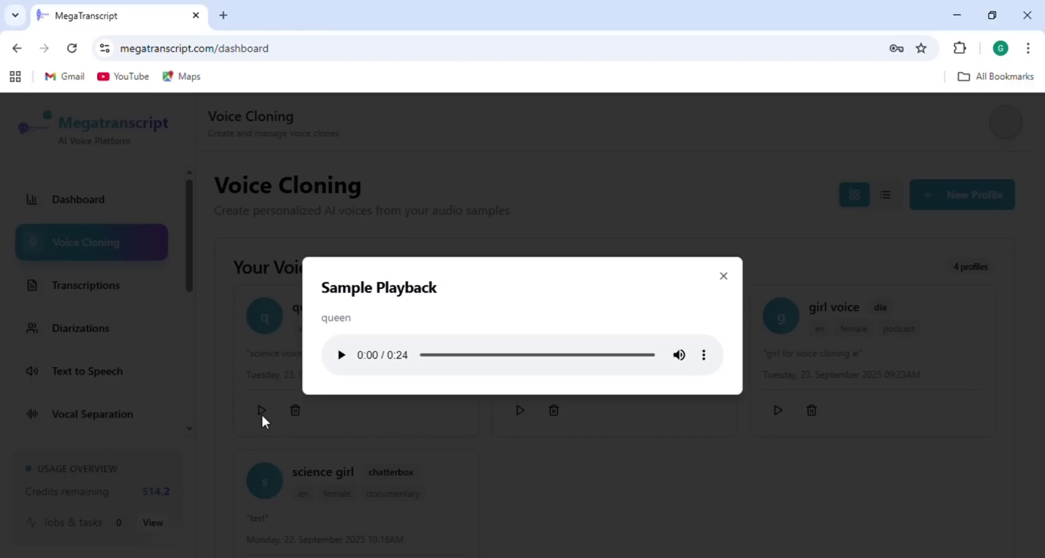
{"action": "left_click", "coordinate": [342, 355]}
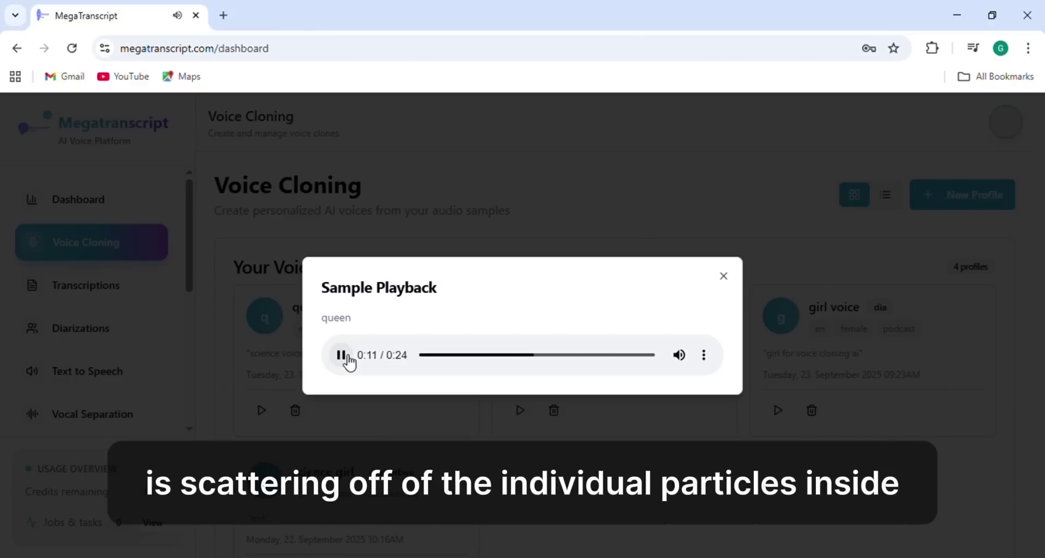
{"action": "left_click", "coordinate": [342, 356]}
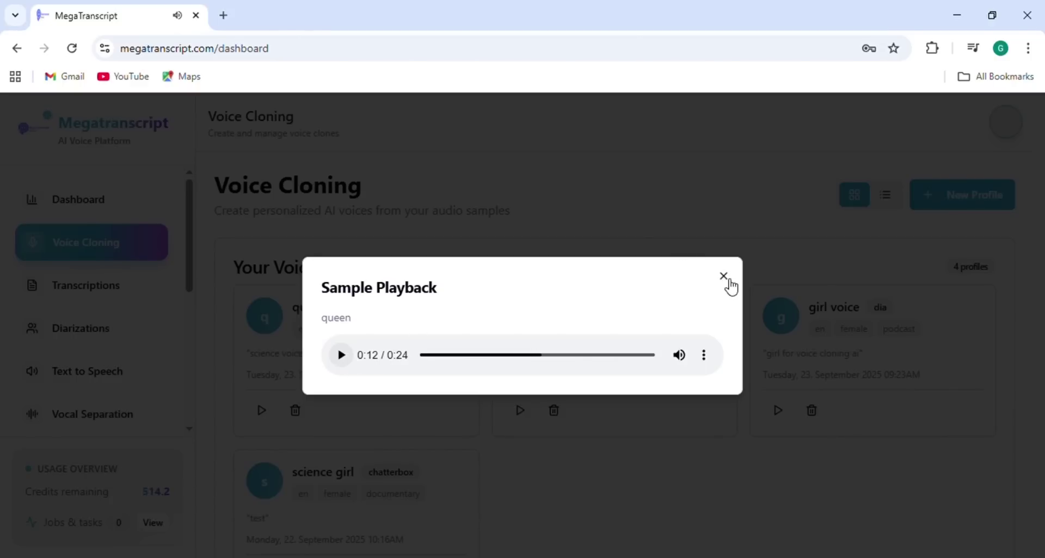
{"action": "left_click", "coordinate": [728, 279]}
{"action": "left_click", "coordinate": [143, 374]}
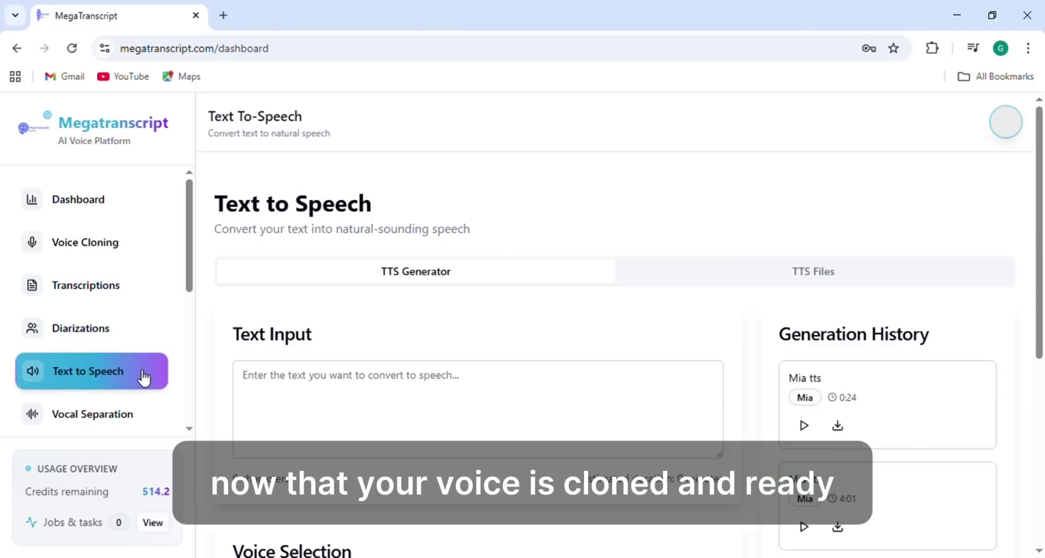
- Paste the 3,534-character script and generate speech from it in the queen voice
{"action": "left_click", "coordinate": [270, 411]}
{"action": "key", "text": "ctrl+v"}
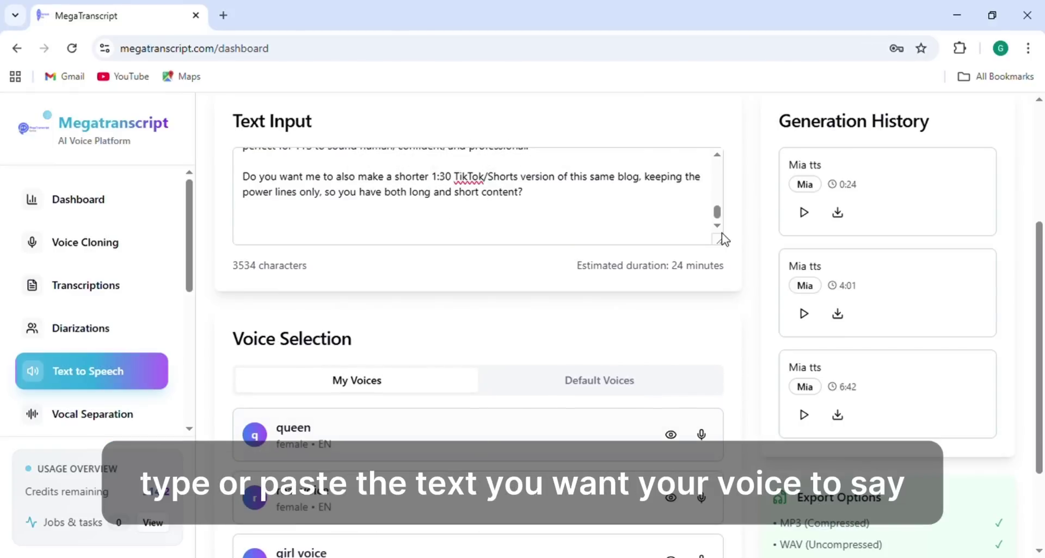
{"action": "left_click_drag", "start_coordinate": [718, 215], "coordinate": [720, 167]}
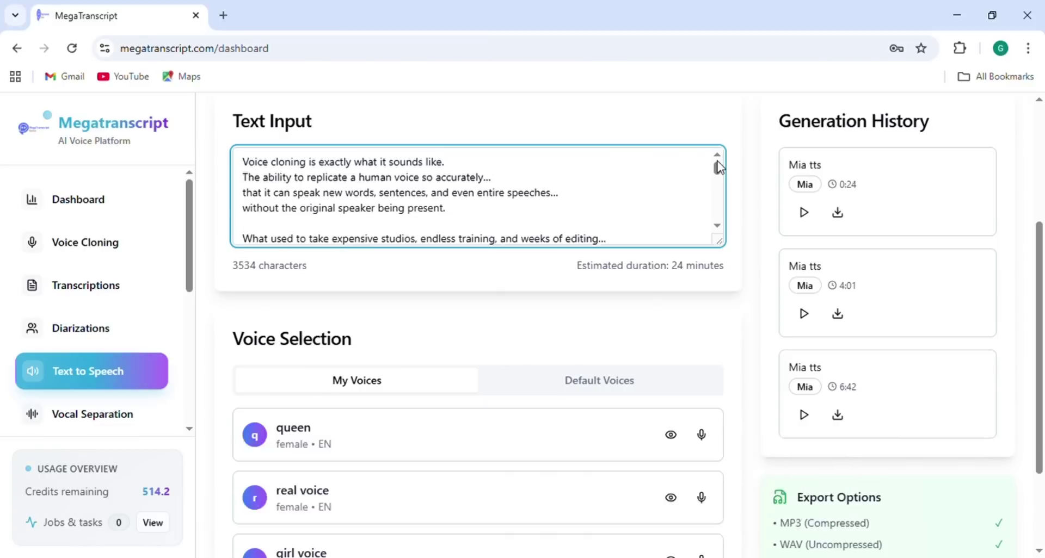
{"action": "left_click", "coordinate": [702, 435]}
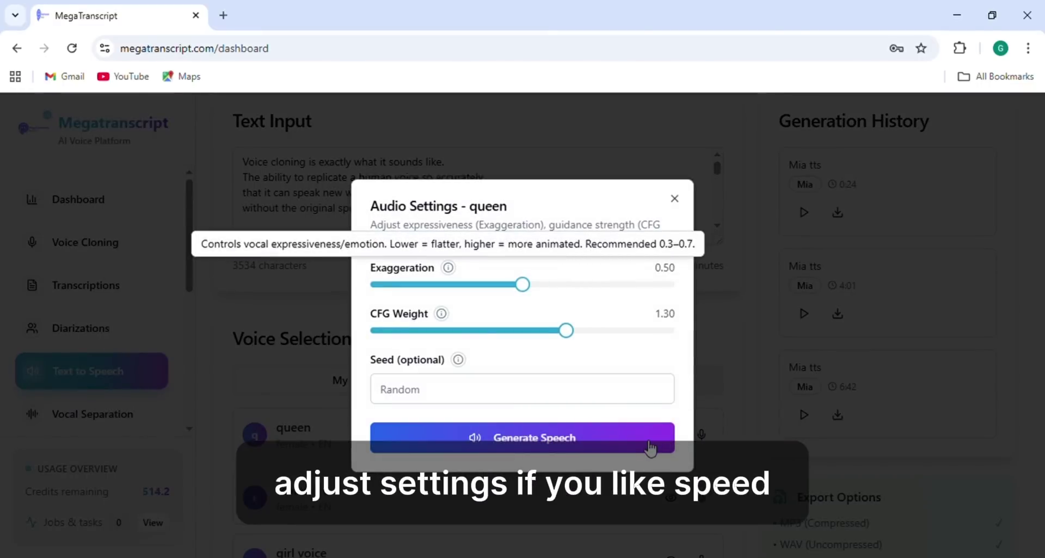
{"action": "left_click", "coordinate": [647, 447]}
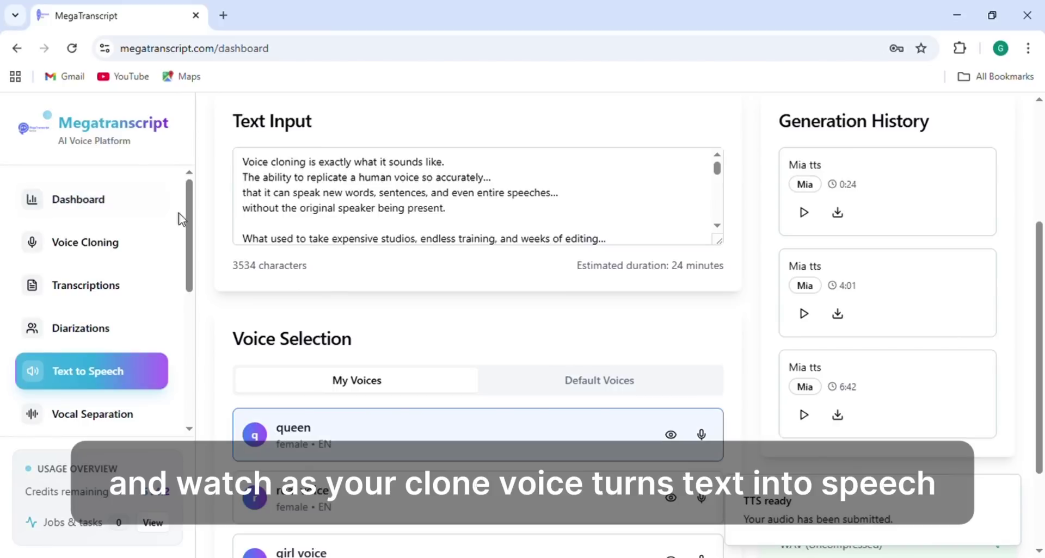
{"action": "left_click_drag", "start_coordinate": [190, 223], "coordinate": [191, 322]}
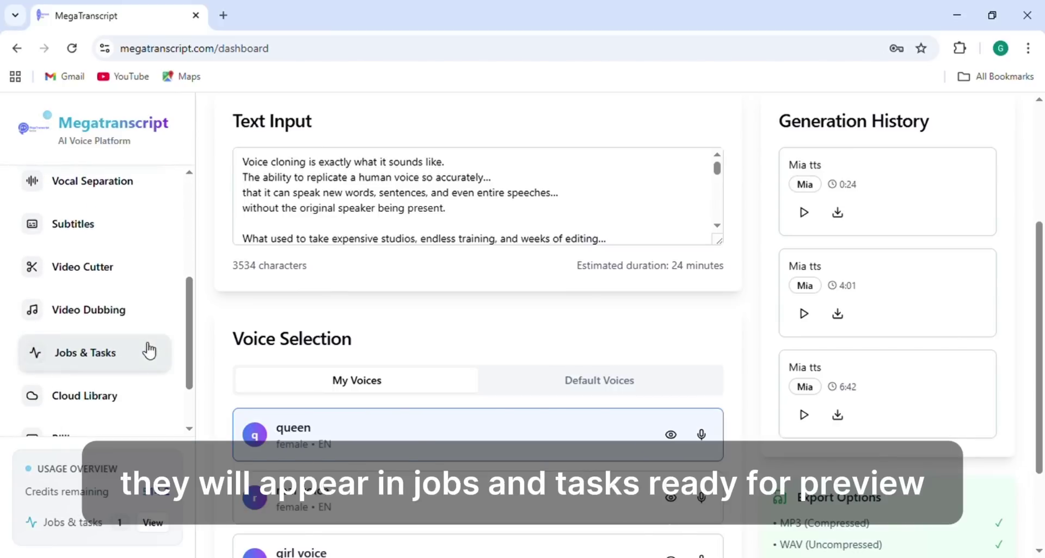
- Watch the Jobs & Tasks list until the queen voice-clone job shows completed
{"action": "left_click", "coordinate": [149, 351]}
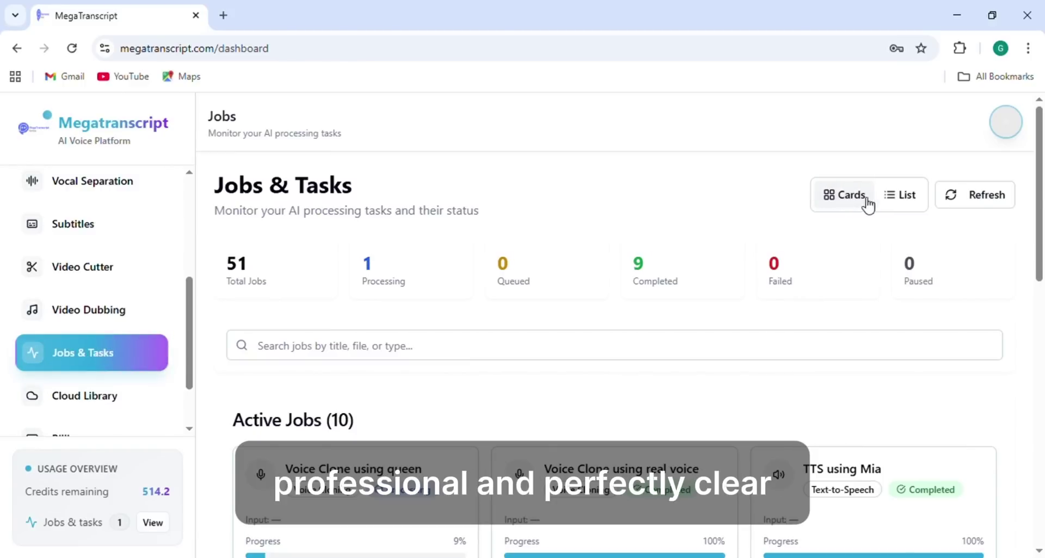
{"action": "left_click_drag", "start_coordinate": [1040, 196], "coordinate": [1041, 224]}
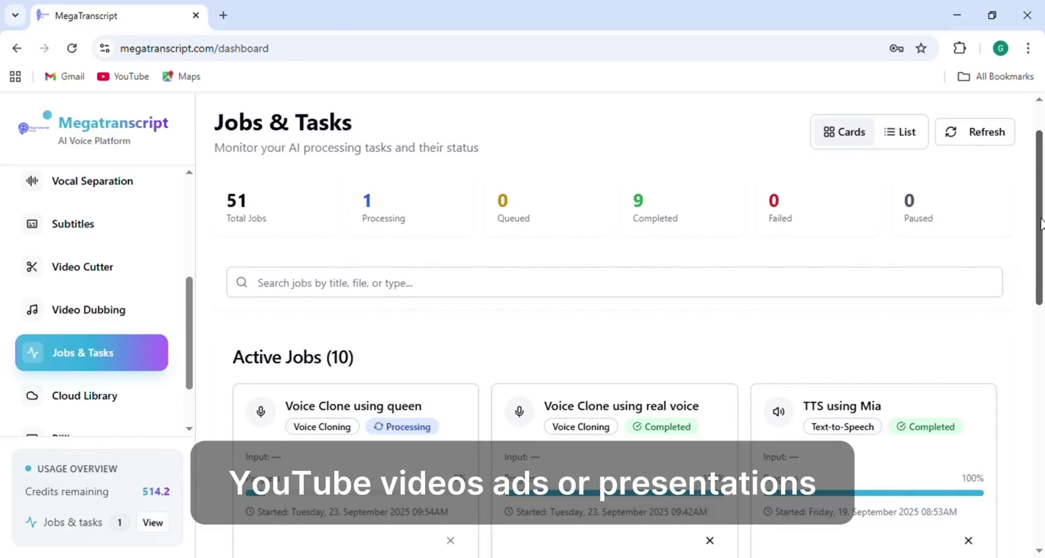
{"action": "scroll", "coordinate": [1041, 224], "scroll_direction": "up", "scroll_amount": 1}
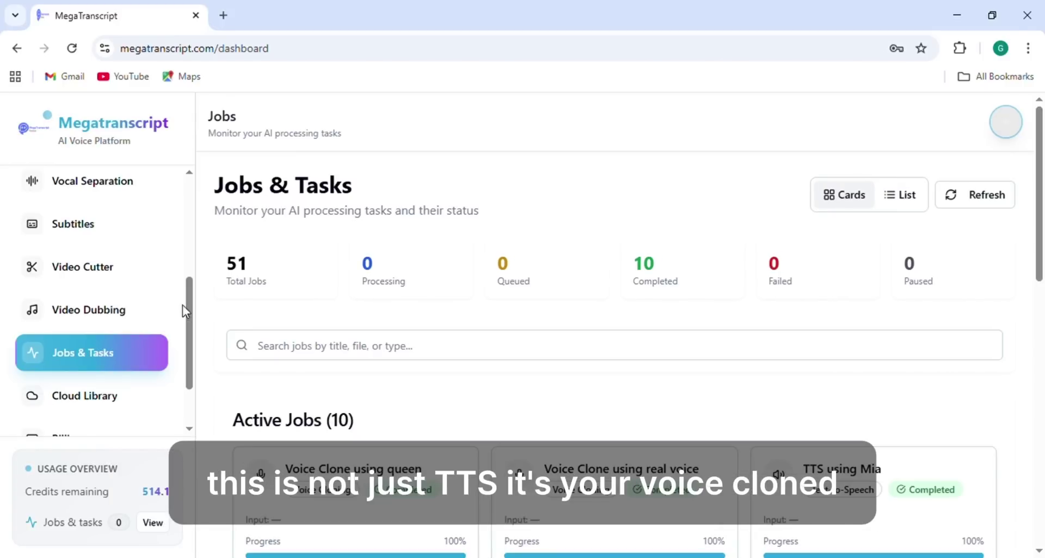
{"action": "left_click_drag", "start_coordinate": [195, 326], "coordinate": [194, 224]}
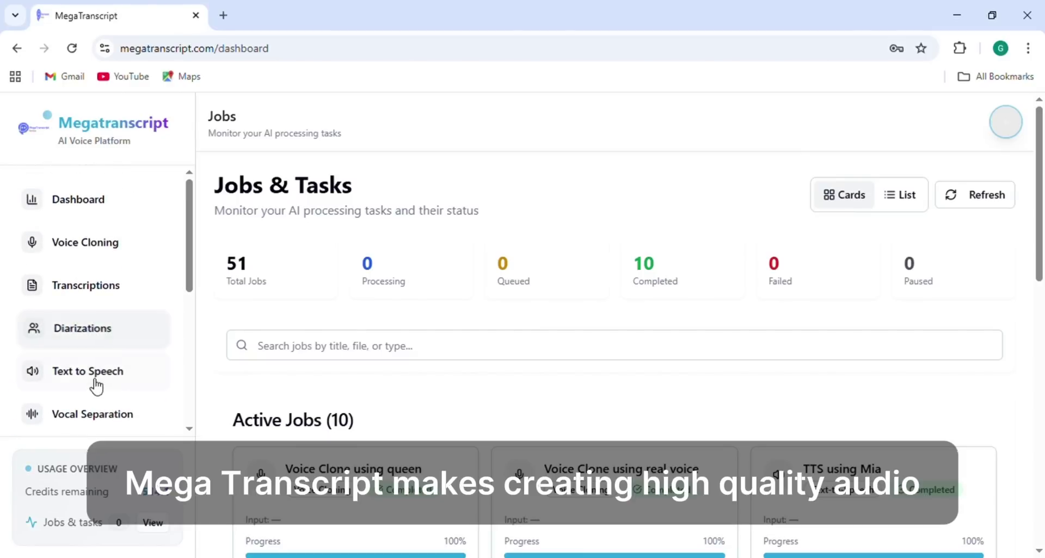
- Download the queen tts file from TTS Files and play its 3:25 audio preview
{"action": "left_click", "coordinate": [96, 384]}
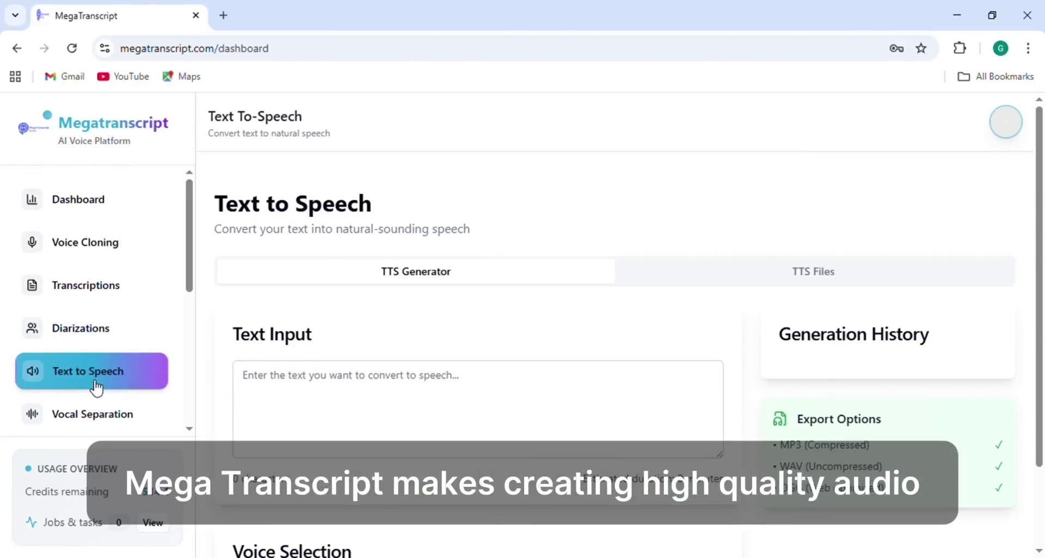
{"action": "left_click", "coordinate": [739, 285]}
{"action": "scroll", "coordinate": [601, 438], "scroll_direction": "down", "scroll_amount": 8}
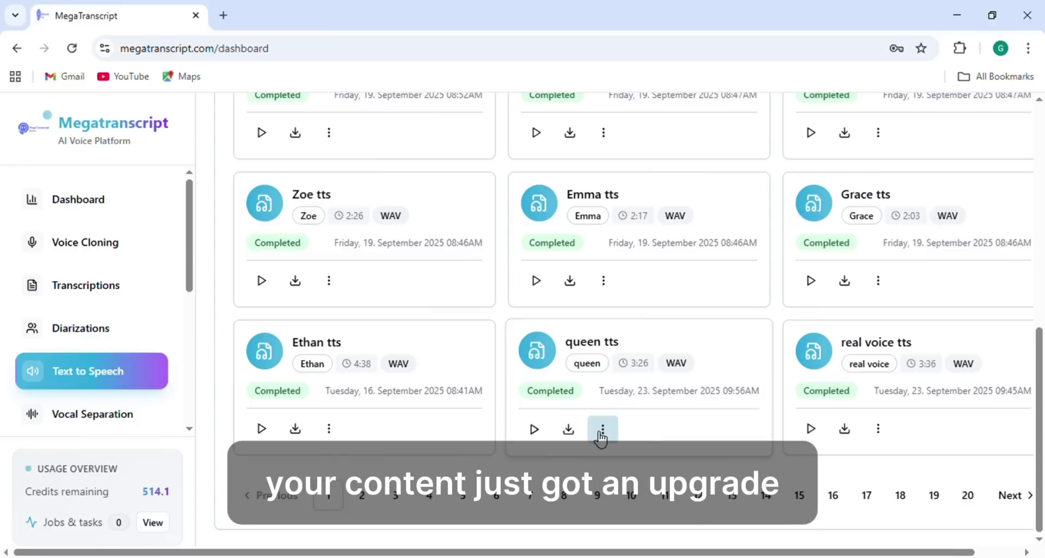
{"action": "left_click", "coordinate": [568, 433]}
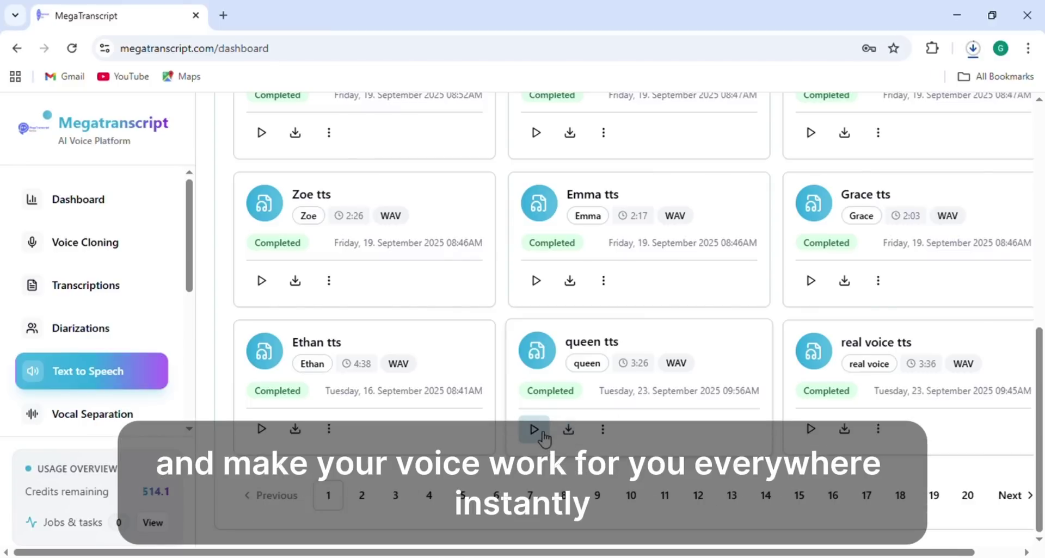
{"action": "left_click", "coordinate": [542, 432]}
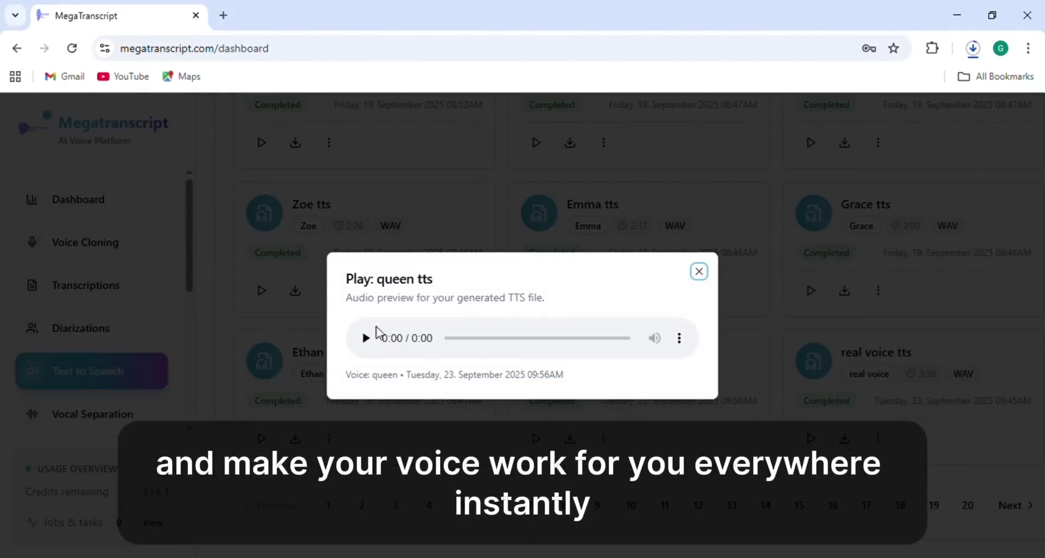
{"action": "left_click", "coordinate": [371, 341]}
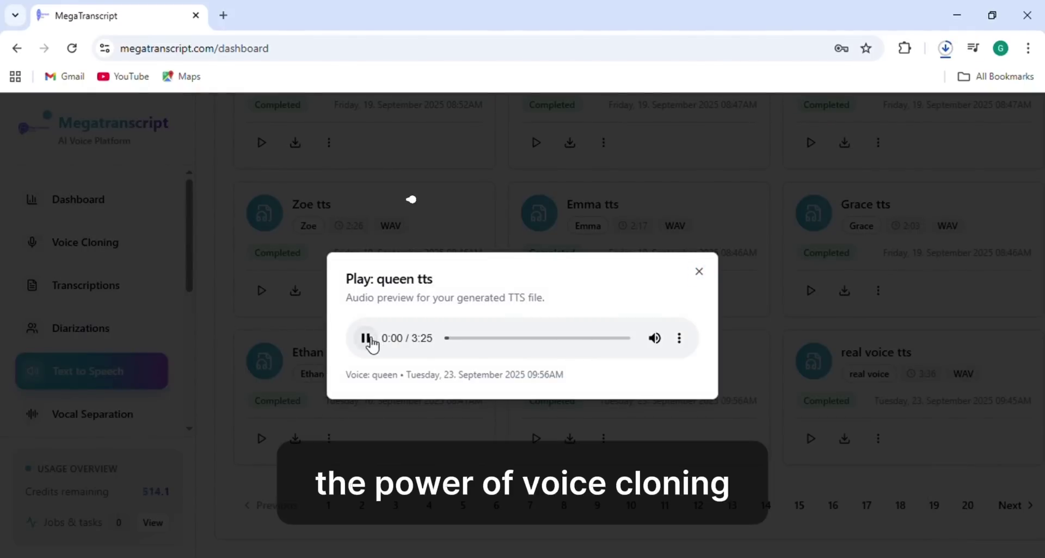